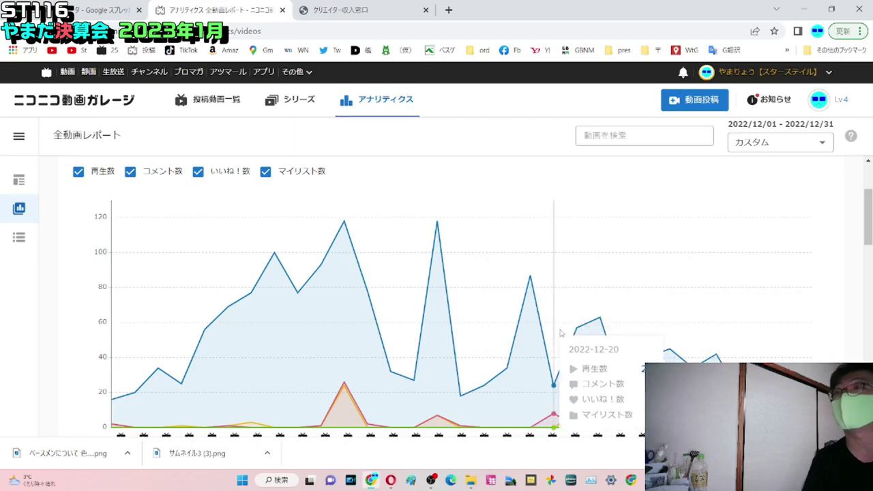
Review the daily graph and the overall totals in the all-videos report for December 2022, highlighting the monthly comment increase
{"action": "scroll", "coordinate": [742, 301], "scroll_direction": "down", "scroll_amount": 2}
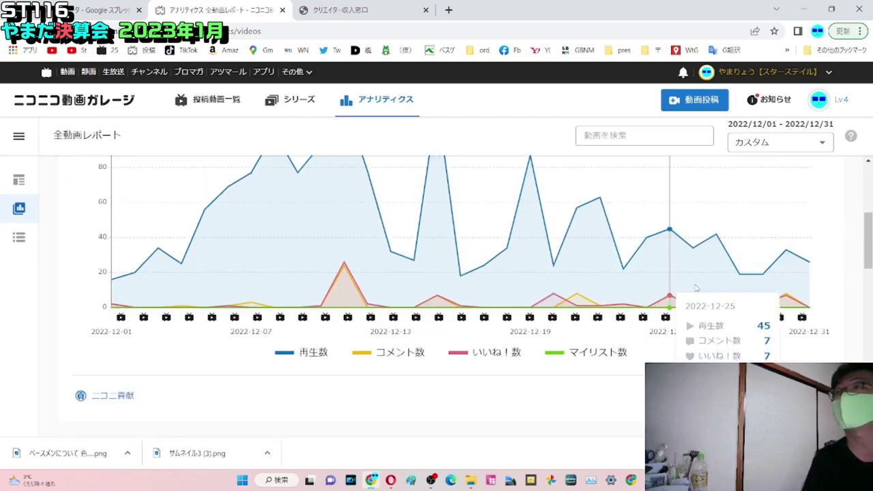
{"action": "scroll", "coordinate": [347, 337], "scroll_direction": "up", "scroll_amount": 4}
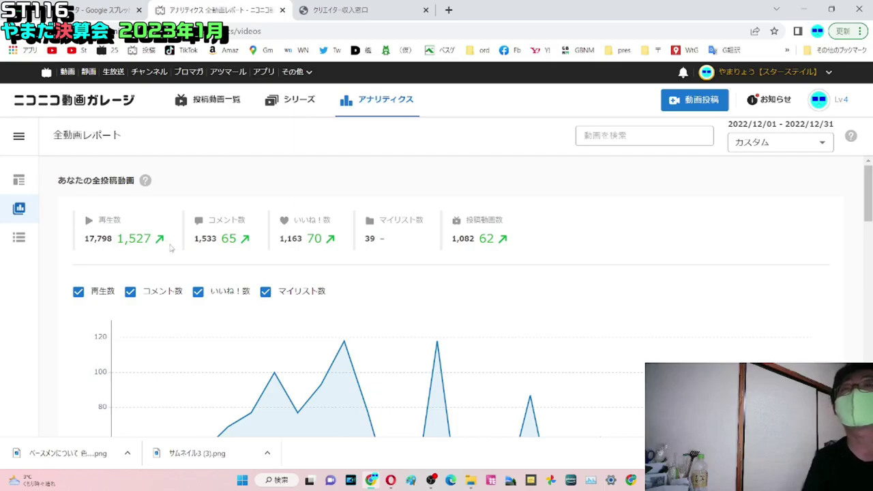
{"action": "left_click_drag", "start_coordinate": [221, 243], "coordinate": [265, 234]}
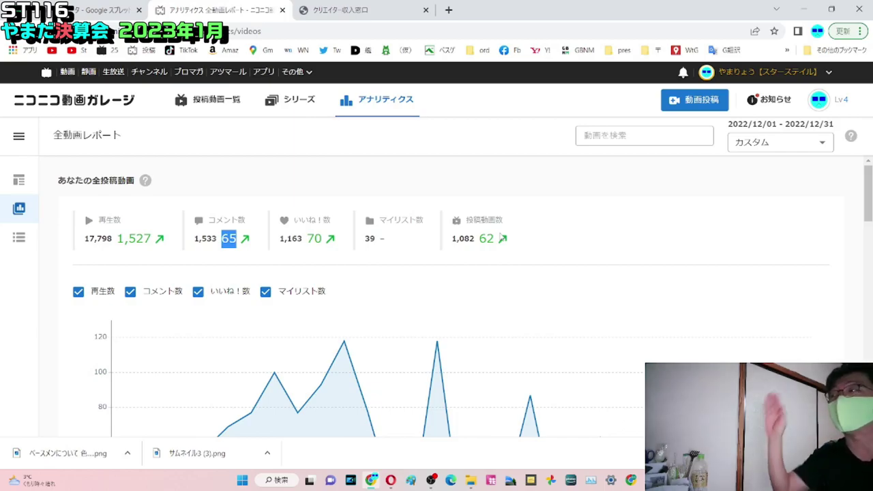
{"action": "left_click", "coordinate": [580, 224]}
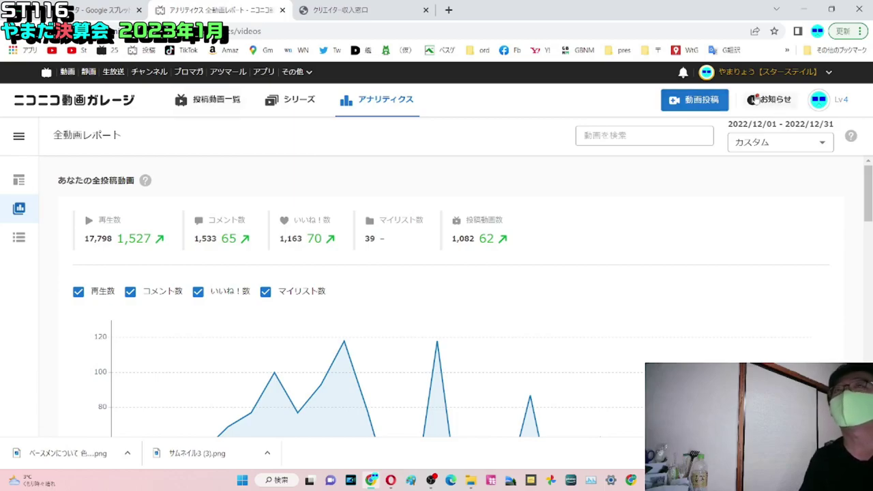
Switch to the ニコニコ収益率データ spreadsheet and compare the column G values for 2022/11 and 2022/12
{"action": "key", "text": "ctrl+shift+Tab"}
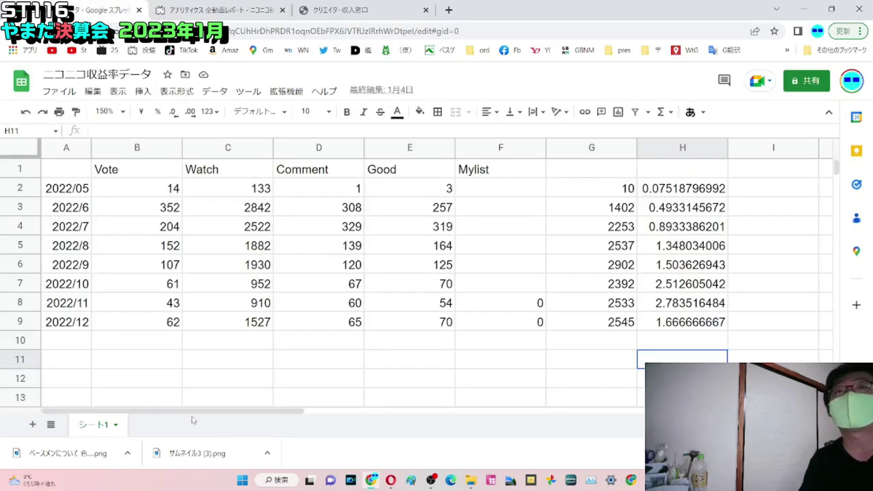
{"action": "left_click_drag", "start_coordinate": [598, 307], "coordinate": [597, 326]}
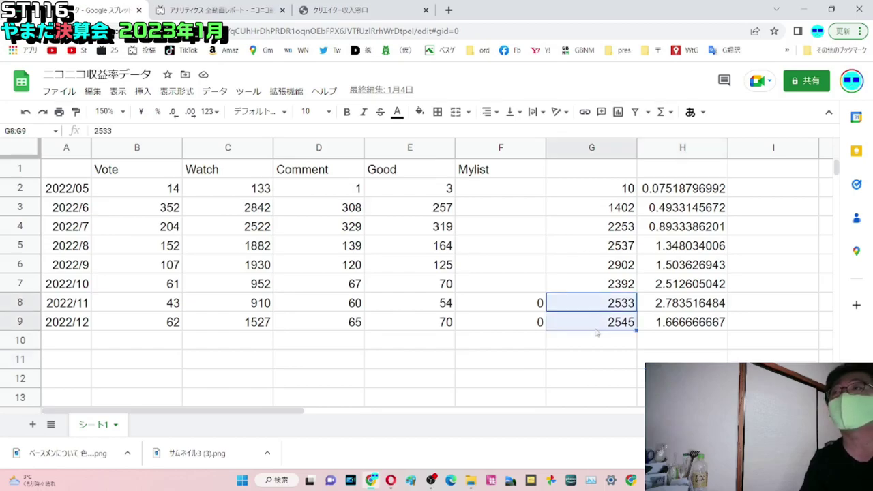
{"action": "left_click", "coordinate": [595, 358]}
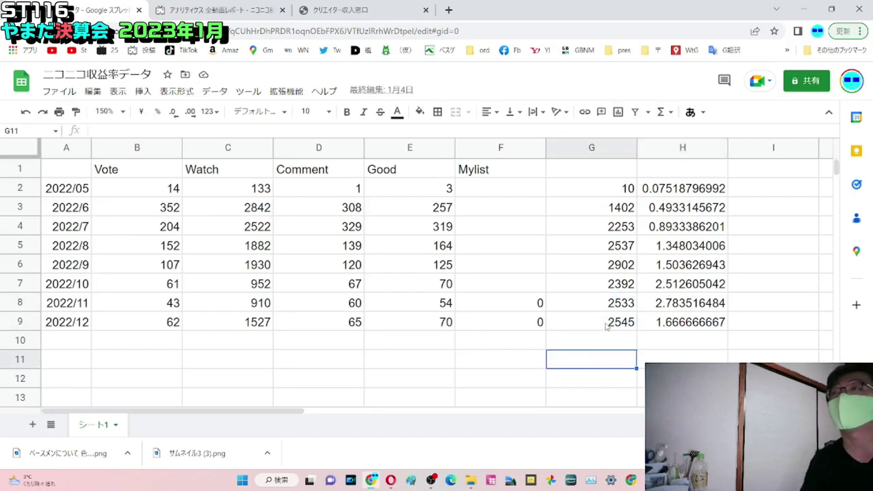
{"action": "left_click_drag", "start_coordinate": [606, 326], "coordinate": [603, 302]}
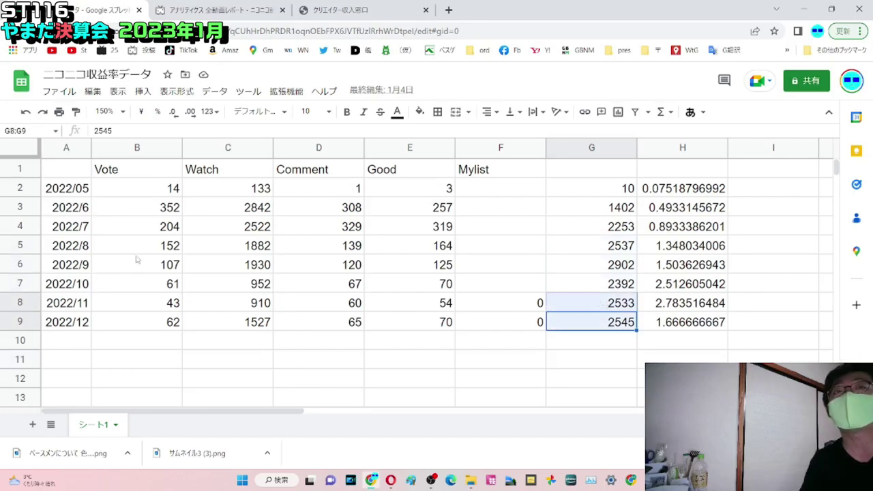
Highlight the 2022/9 and 2022/10 rows and the 2022/11 column G and H values to compare those months
{"action": "left_click_drag", "start_coordinate": [56, 267], "coordinate": [697, 270]}
{"action": "left_click_drag", "start_coordinate": [693, 307], "coordinate": [574, 312]}
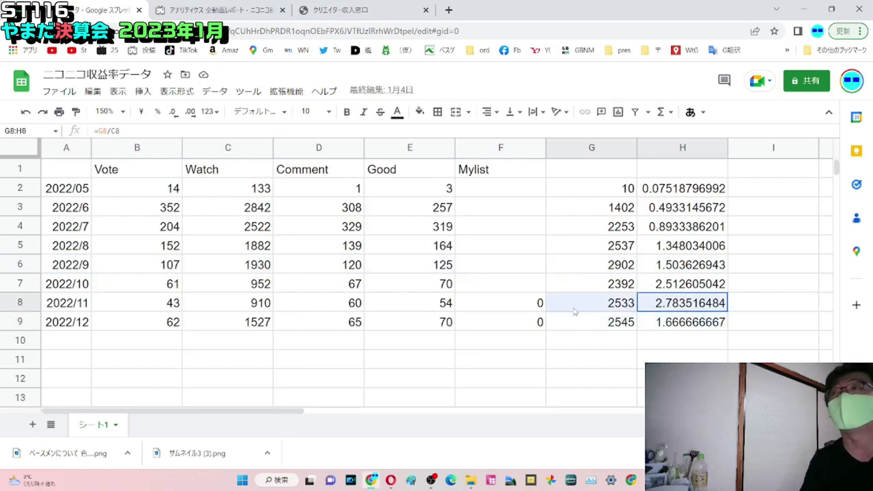
{"action": "left_click_drag", "start_coordinate": [669, 286], "coordinate": [30, 286]}
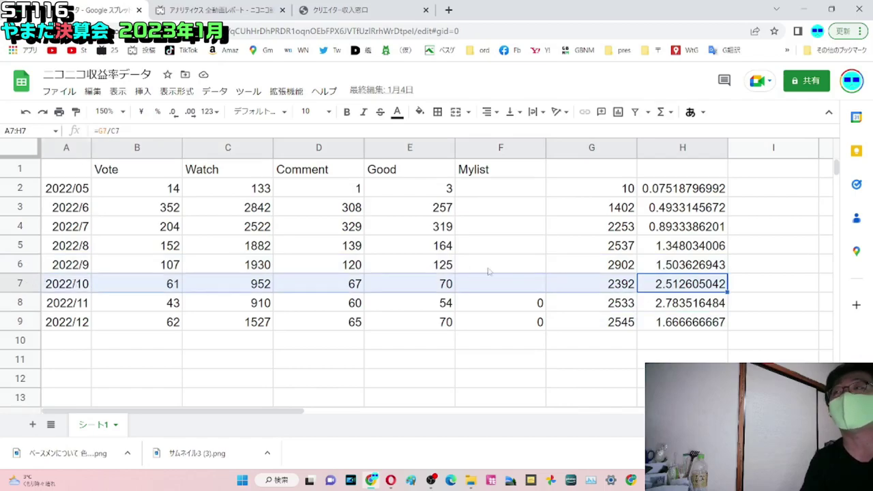
{"action": "left_click", "coordinate": [163, 349]}
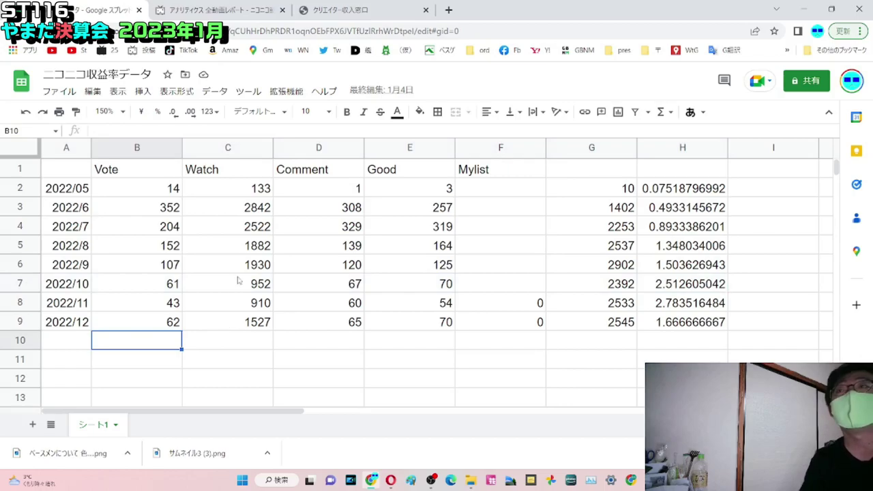
{"action": "left_click_drag", "start_coordinate": [243, 271], "coordinate": [680, 266]}
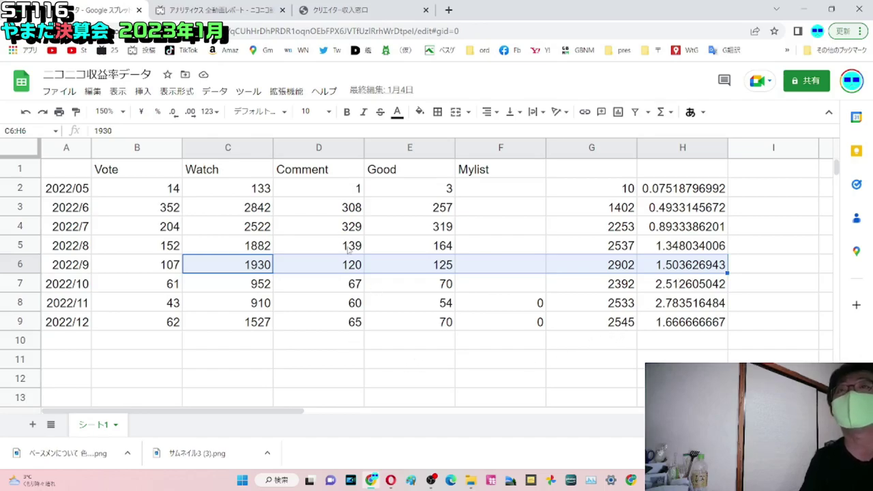
Highlight the 2022/6 and 2022/7 rows and compare their column H ratios
{"action": "left_click_drag", "start_coordinate": [254, 232], "coordinate": [694, 233]}
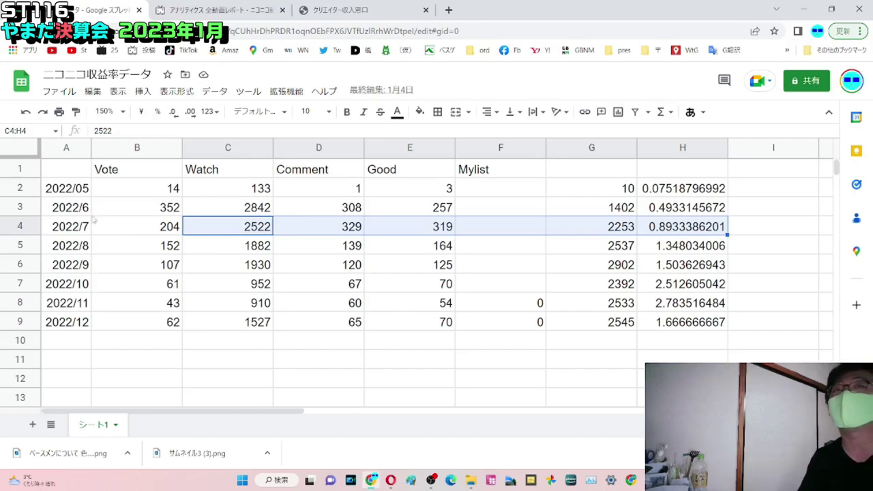
{"action": "left_click", "coordinate": [27, 227]}
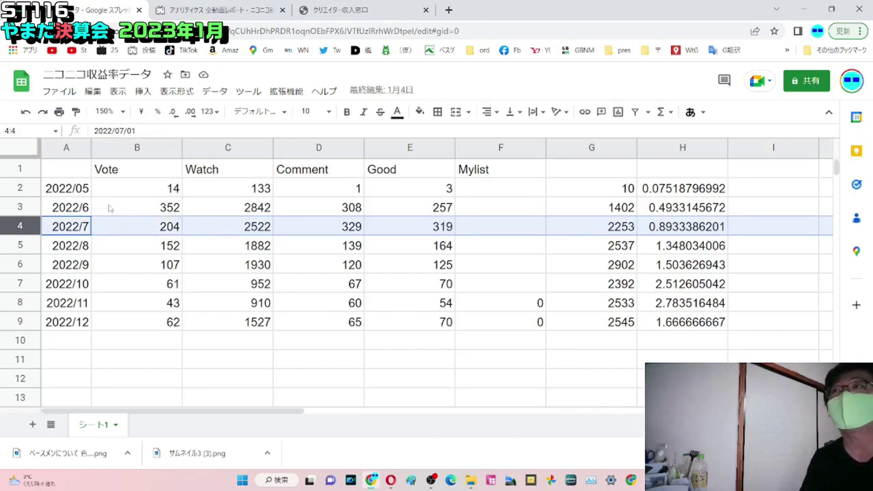
{"action": "left_click_drag", "start_coordinate": [33, 211], "coordinate": [31, 224]}
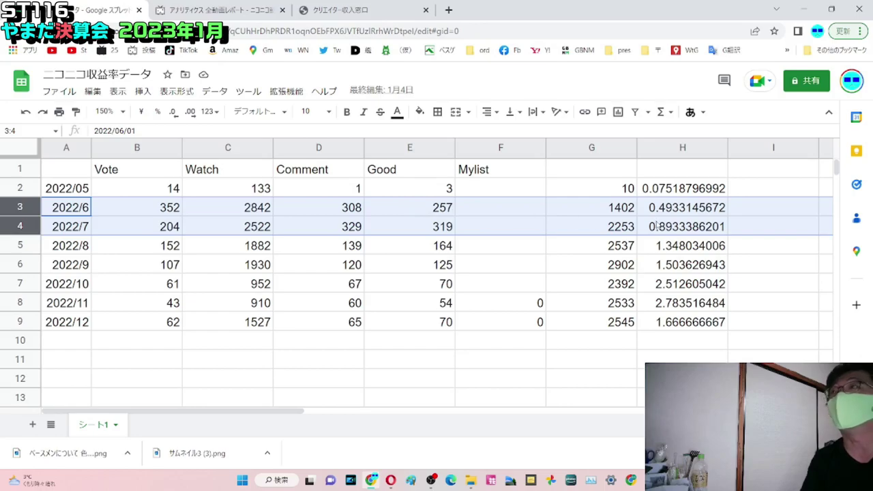
{"action": "left_click", "coordinate": [675, 232]}
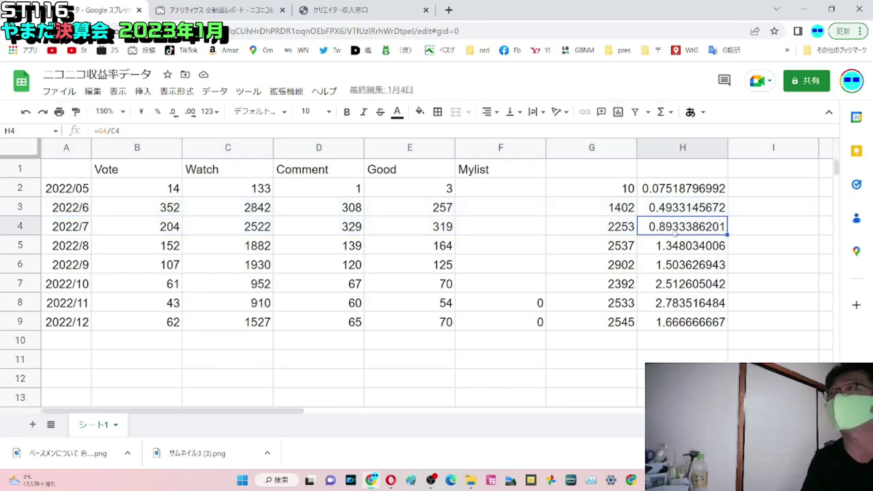
{"action": "left_click_drag", "start_coordinate": [671, 214], "coordinate": [670, 231]}
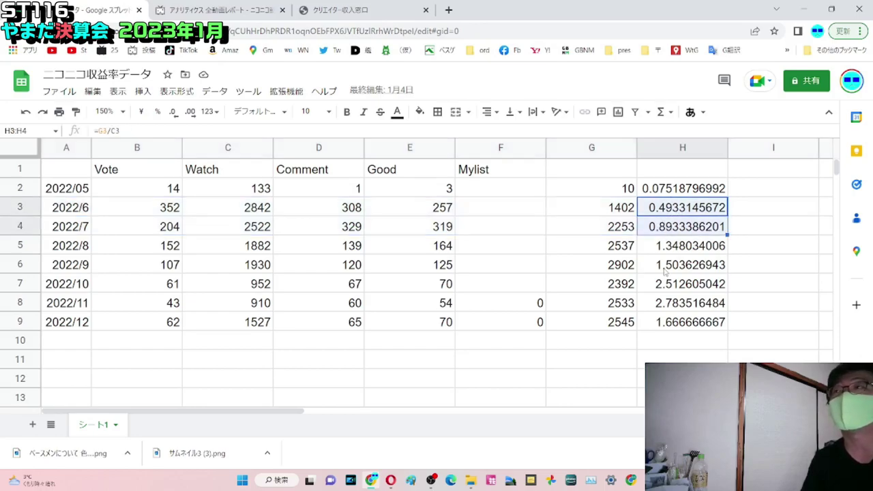
Compare the 2022/11 and 2022/12 ratios in column H, highlighting the figures in both months' rows
{"action": "left_click_drag", "start_coordinate": [672, 303], "coordinate": [637, 313]}
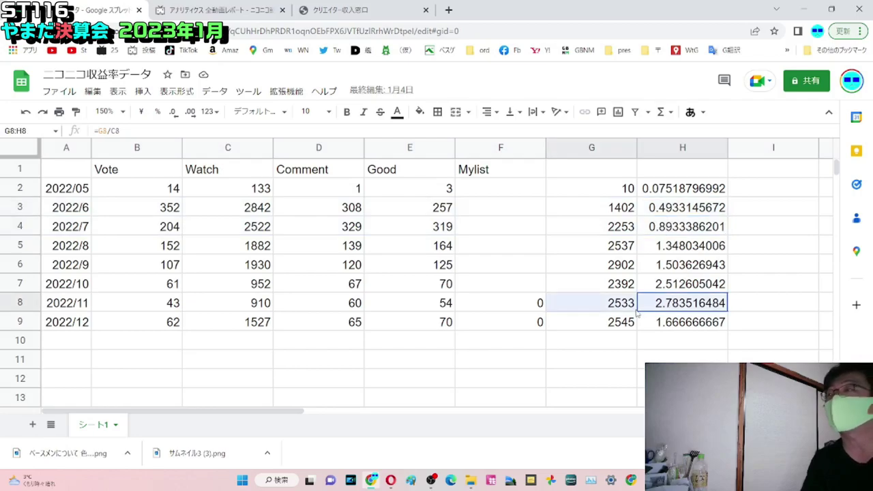
{"action": "left_click", "coordinate": [669, 311]}
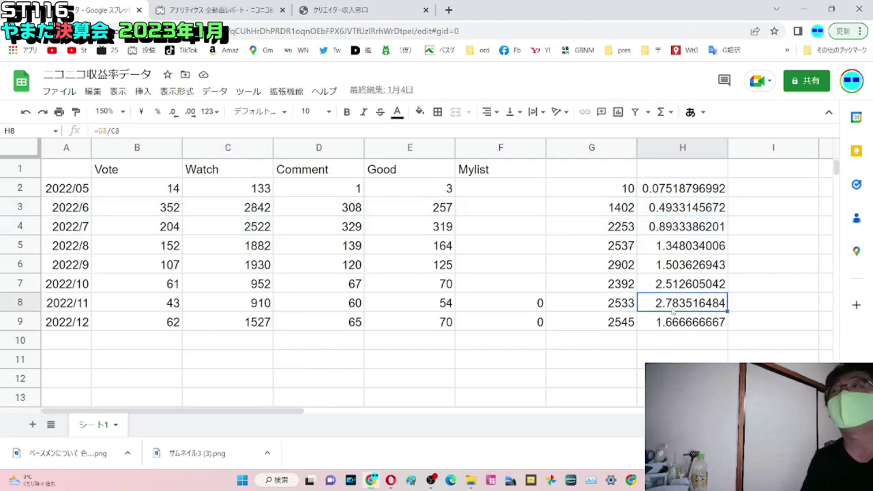
{"action": "left_click", "coordinate": [672, 324]}
{"action": "left_click_drag", "start_coordinate": [680, 311], "coordinate": [247, 310]}
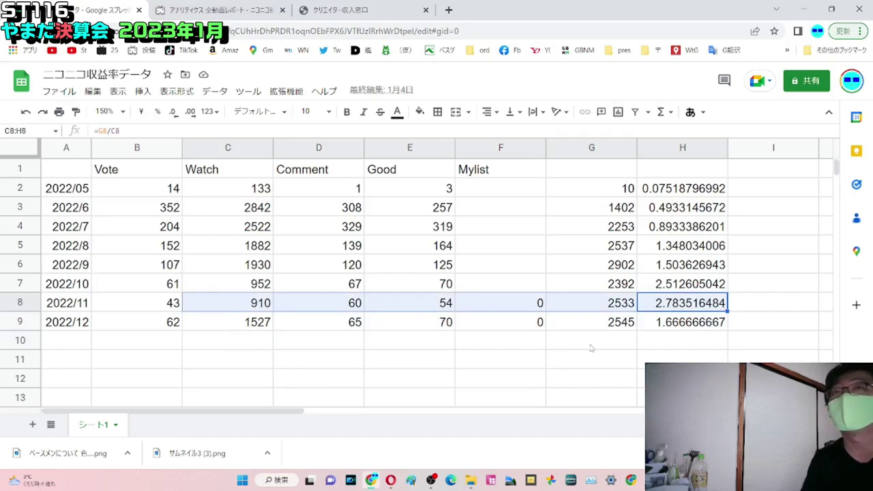
{"action": "left_click_drag", "start_coordinate": [86, 326], "coordinate": [755, 321]}
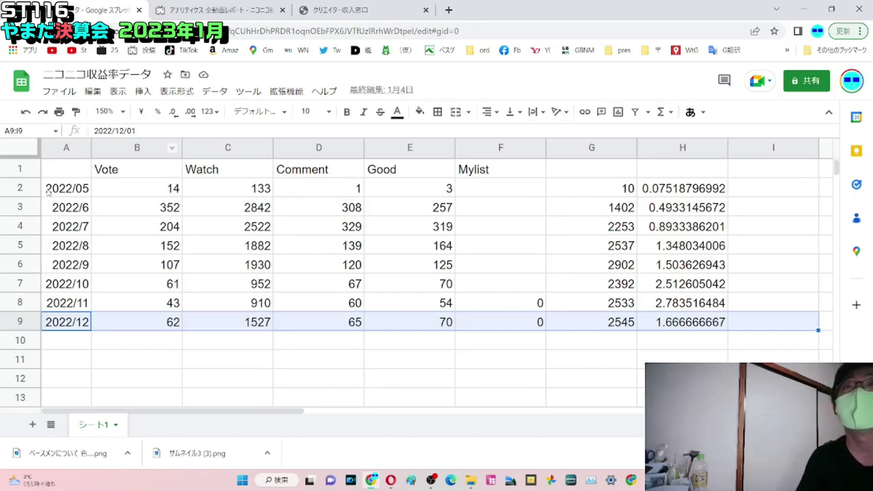
Highlight the 2022/05 and 2022/6 rows in turn and compare them with the 2022/12 row
{"action": "left_click", "coordinate": [34, 189]}
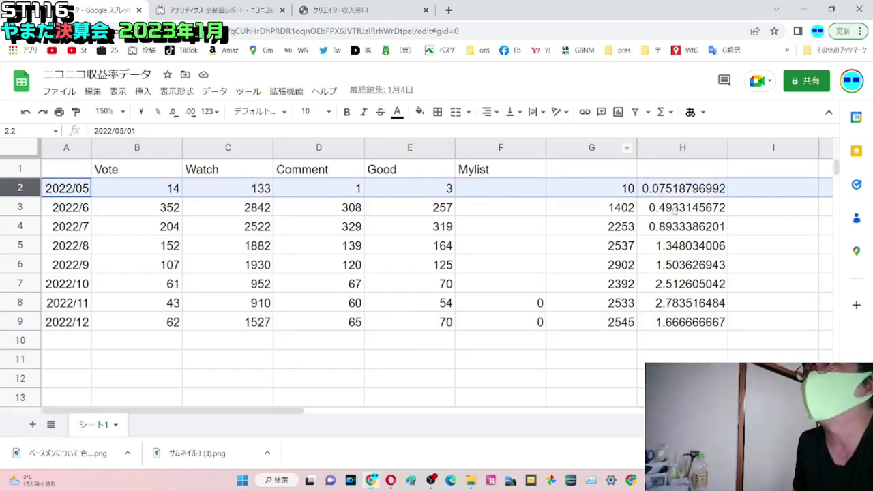
{"action": "left_click", "coordinate": [673, 213]}
{"action": "left_click_drag", "start_coordinate": [629, 219], "coordinate": [49, 211]}
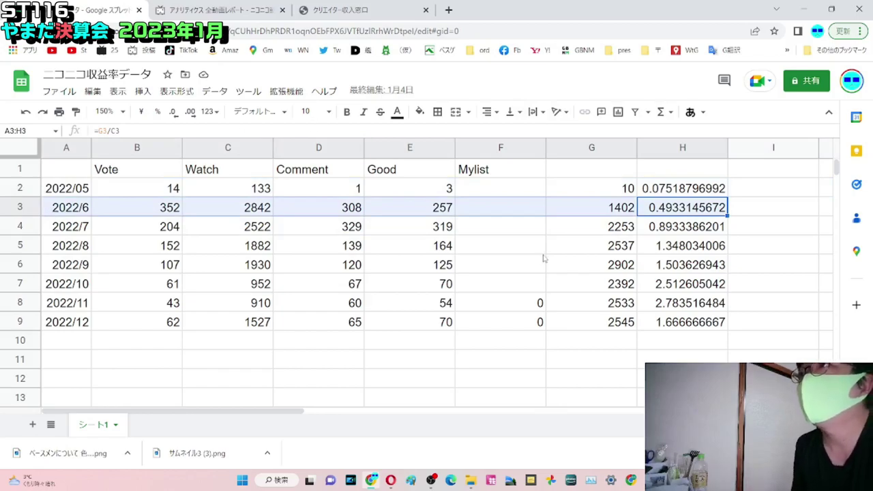
{"action": "left_click_drag", "start_coordinate": [670, 331], "coordinate": [24, 327]}
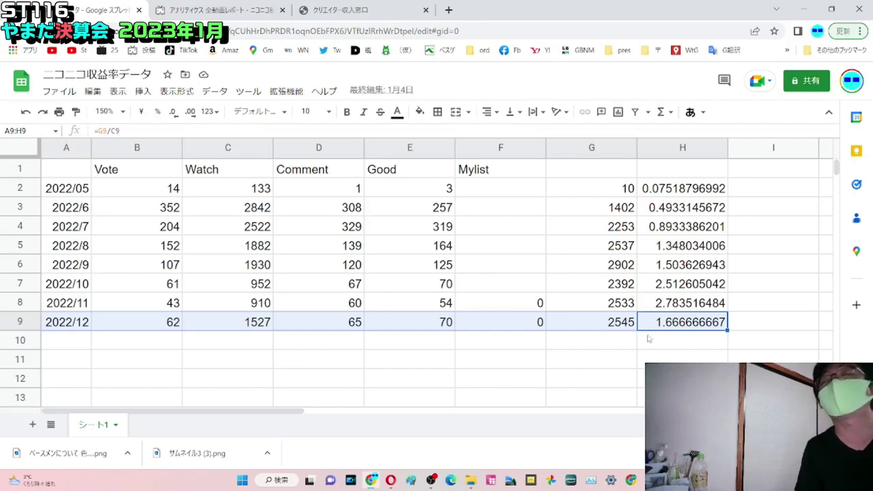
Point out the empty row 10 beneath the monthly data, checking the 2022/12 ratio in cell H9 for reference
{"action": "left_click", "coordinate": [665, 343]}
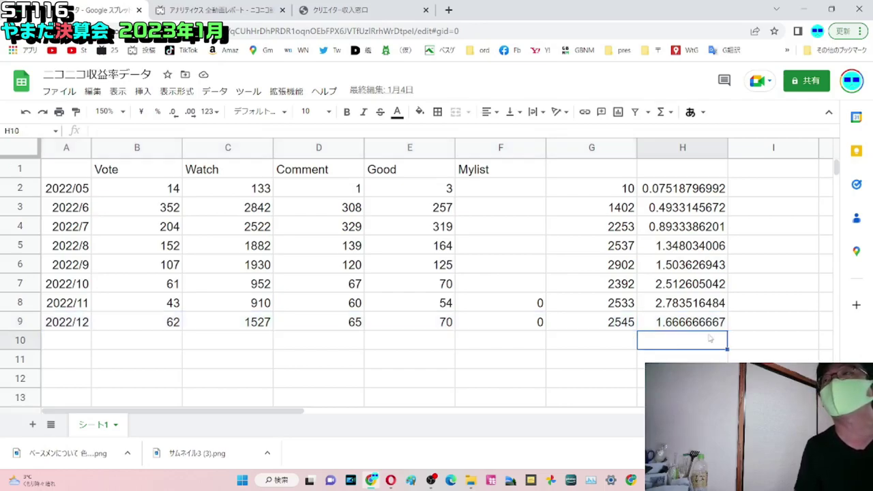
{"action": "left_click_drag", "start_coordinate": [785, 343], "coordinate": [67, 343]}
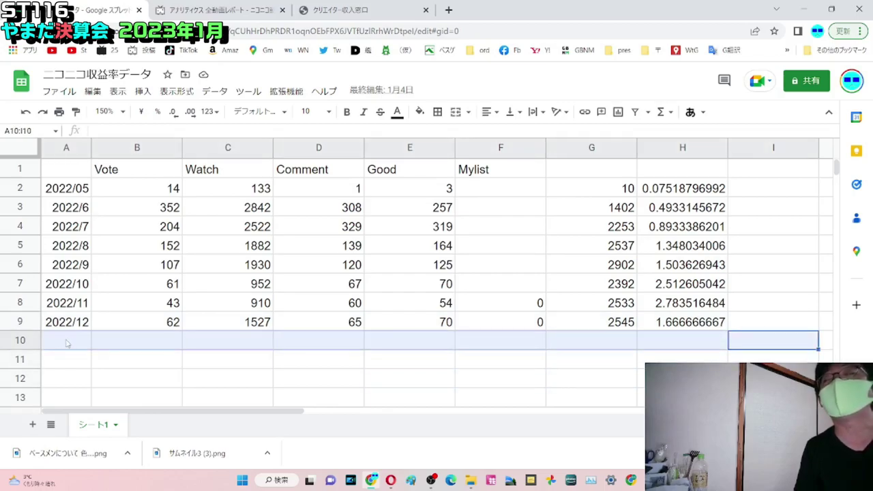
{"action": "left_click", "coordinate": [689, 329]}
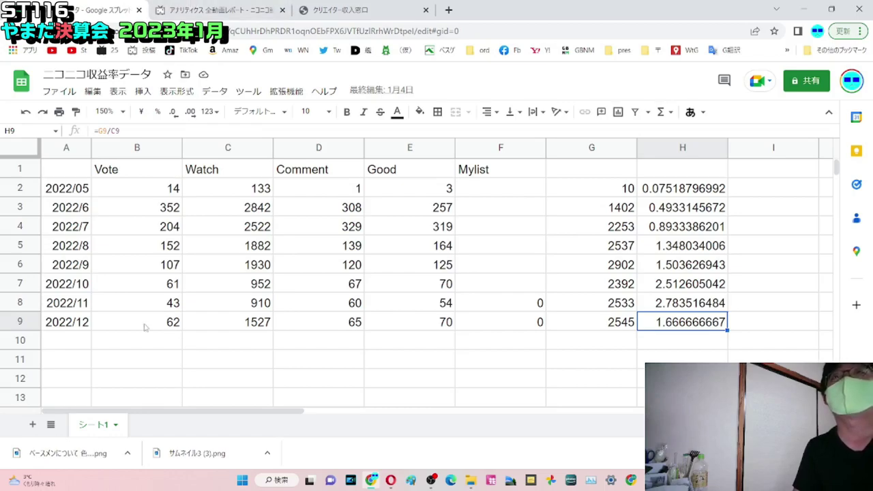
{"action": "left_click_drag", "start_coordinate": [53, 345], "coordinate": [738, 343]}
{"action": "left_click", "coordinate": [21, 342]}
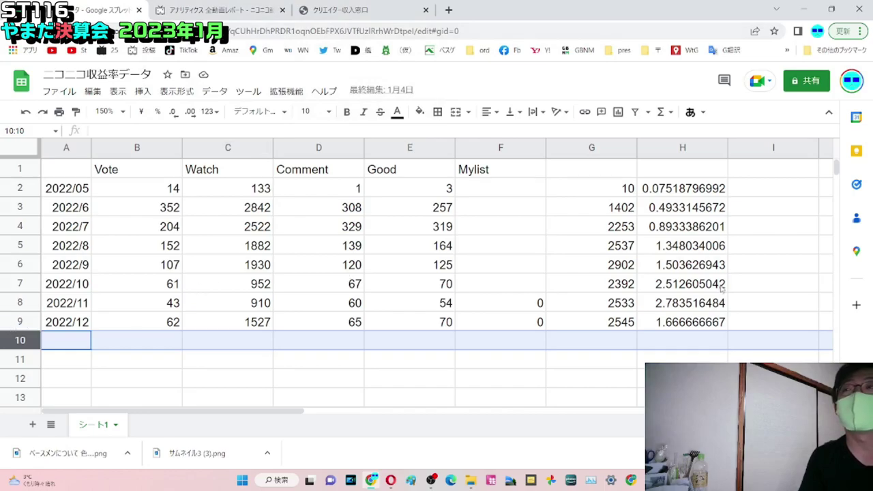
Select the entire 2022/12 row to review its figures
{"action": "left_click", "coordinate": [720, 322]}
{"action": "left_click_drag", "start_coordinate": [601, 312], "coordinate": [54, 322]}
{"action": "left_click", "coordinate": [35, 322]}
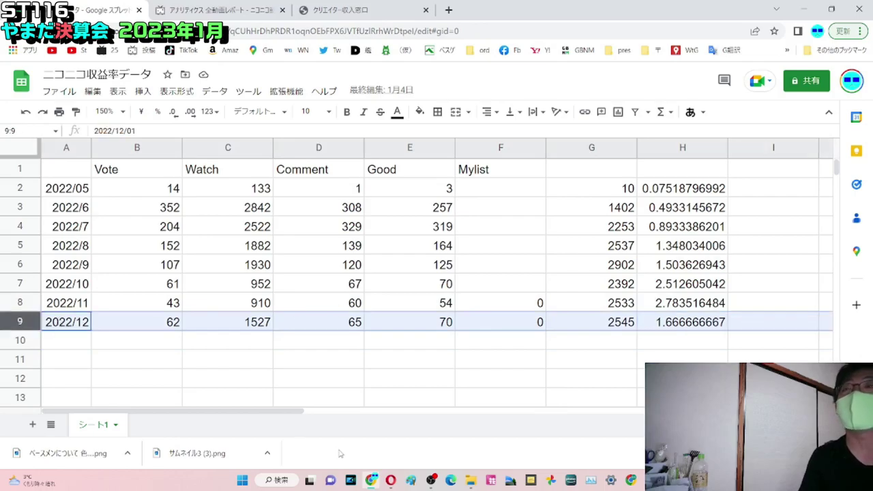
Return to the Niconico analytics report and examine the viewer gender, age, device and access source charts
{"action": "key", "text": "ctrl+Tab"}
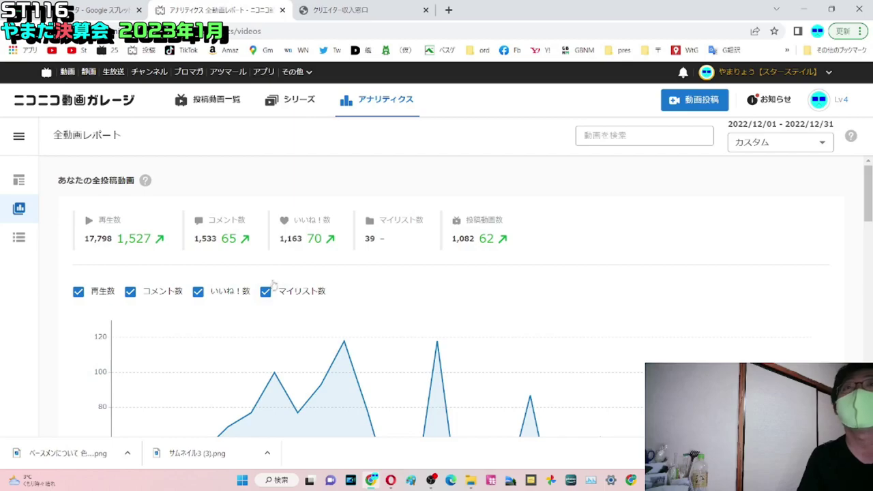
{"action": "scroll", "coordinate": [274, 286], "scroll_direction": "down", "scroll_amount": 2}
{"action": "scroll", "coordinate": [274, 287], "scroll_direction": "down", "scroll_amount": 5}
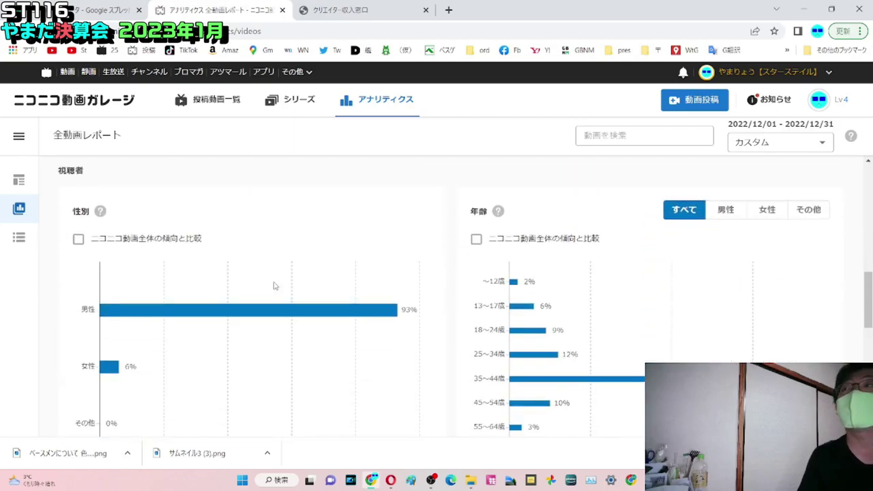
{"action": "scroll", "coordinate": [275, 287], "scroll_direction": "down", "scroll_amount": 4}
{"action": "scroll", "coordinate": [274, 286], "scroll_direction": "up", "scroll_amount": 2}
{"action": "scroll", "coordinate": [275, 287], "scroll_direction": "down", "scroll_amount": 3}
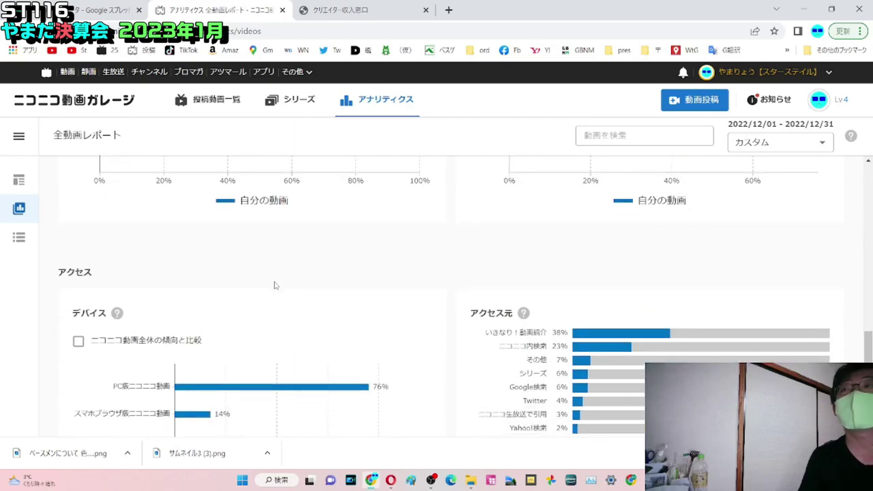
{"action": "scroll", "coordinate": [274, 285], "scroll_direction": "down", "scroll_amount": 2}
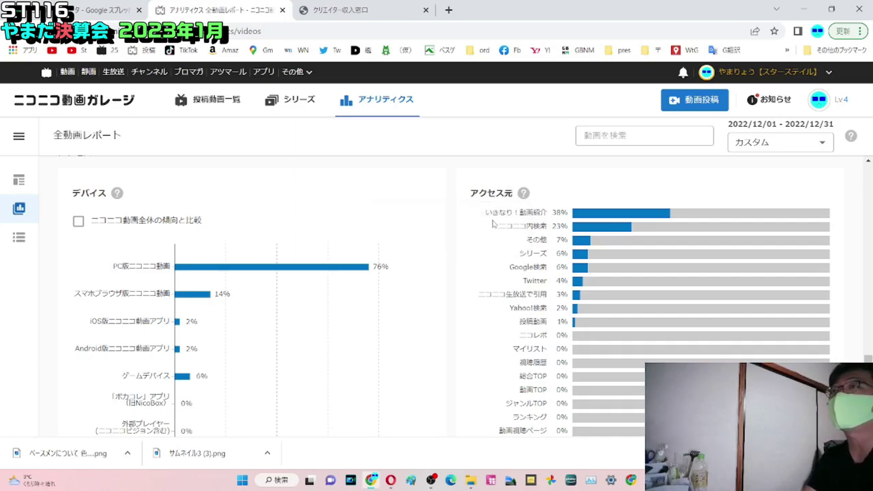
{"action": "scroll", "coordinate": [442, 254], "scroll_direction": "down", "scroll_amount": 2}
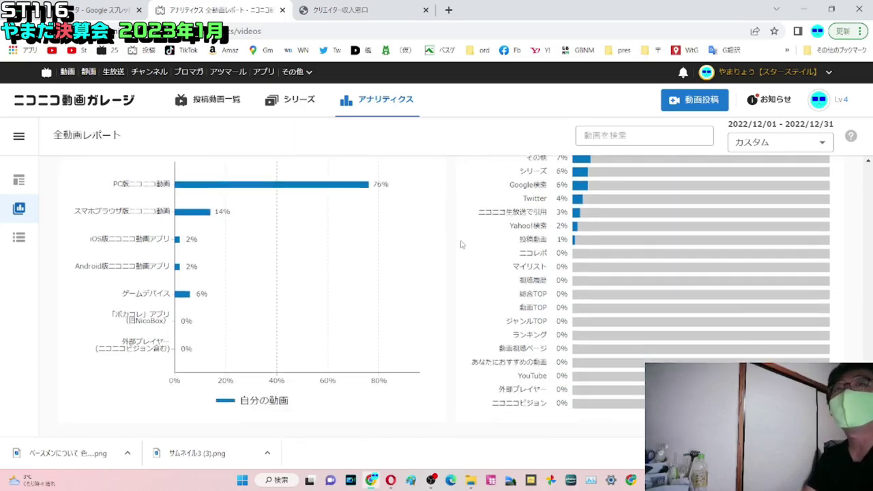
{"action": "scroll", "coordinate": [461, 245], "scroll_direction": "up", "scroll_amount": 3}
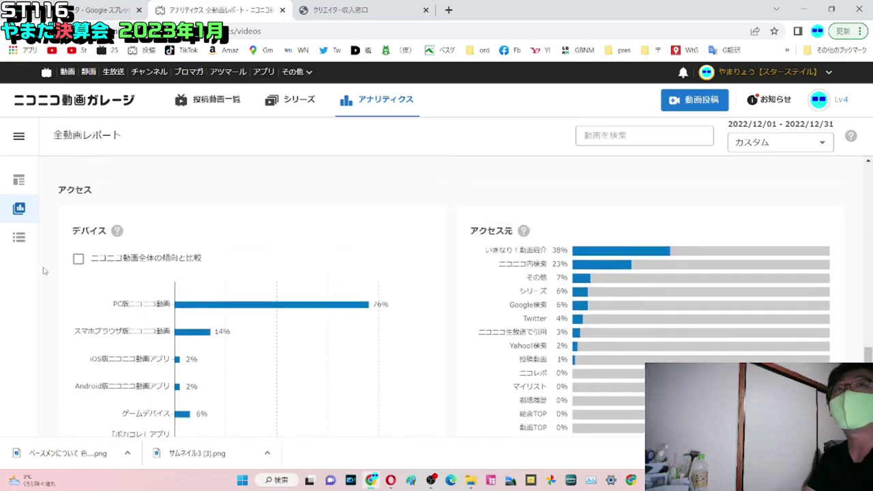
Open the per-video report (動画別レポート) and sort it by 再生数順 using the change over the last 30 days
{"action": "left_click", "coordinate": [19, 237]}
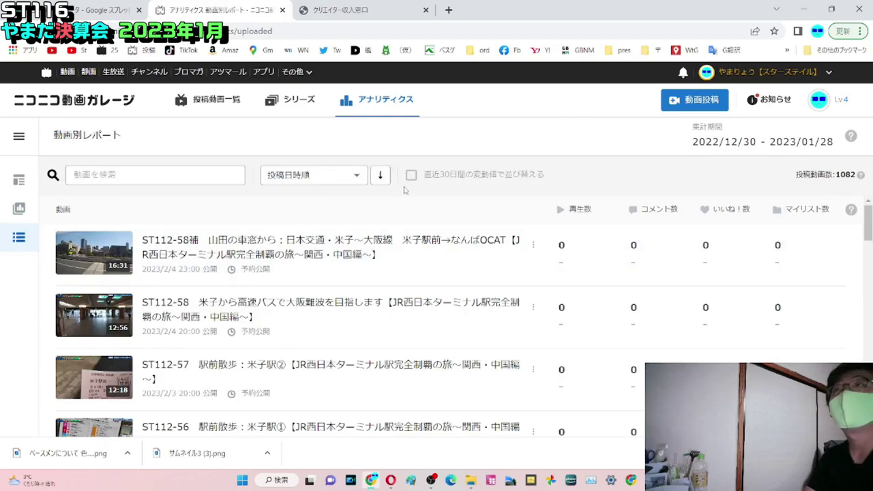
{"action": "left_click", "coordinate": [356, 177]}
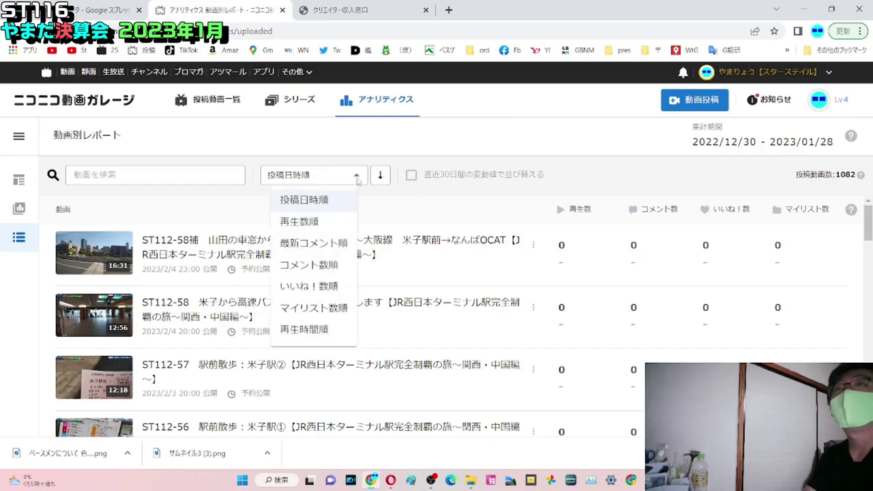
{"action": "left_click", "coordinate": [319, 224]}
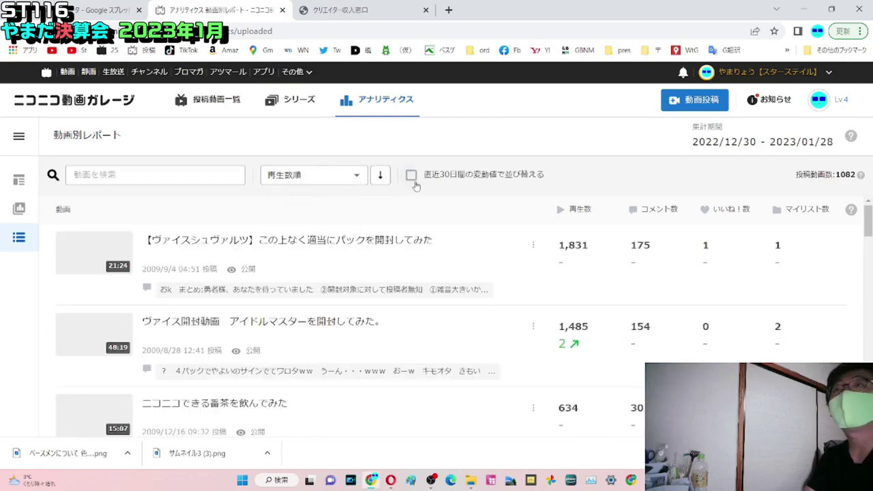
{"action": "left_click", "coordinate": [412, 176]}
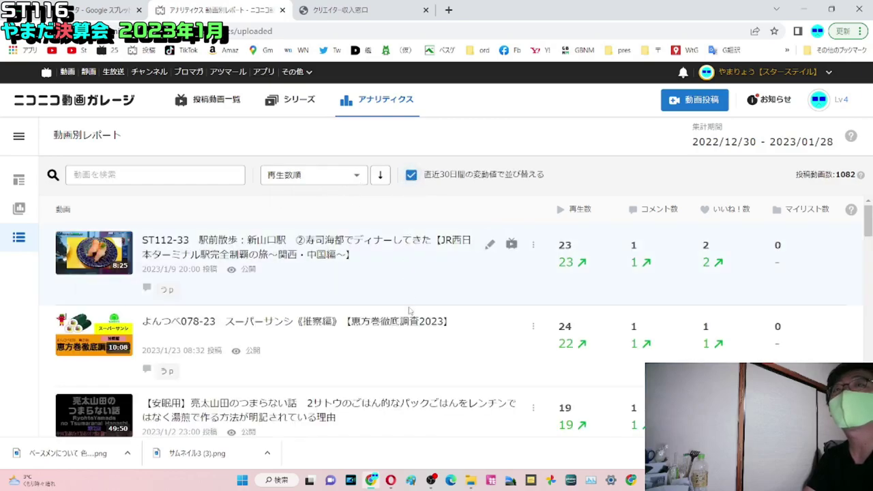
Examine the ranked videos' play, comment and like changes, and return to the all-videos report (全動画レポート)
{"action": "scroll", "coordinate": [523, 286], "scroll_direction": "down", "scroll_amount": 5}
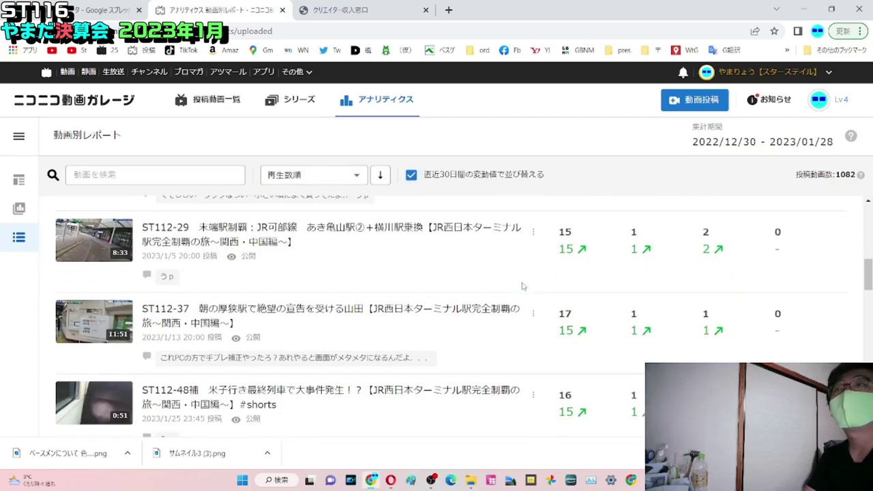
{"action": "scroll", "coordinate": [523, 286], "scroll_direction": "down", "scroll_amount": 5}
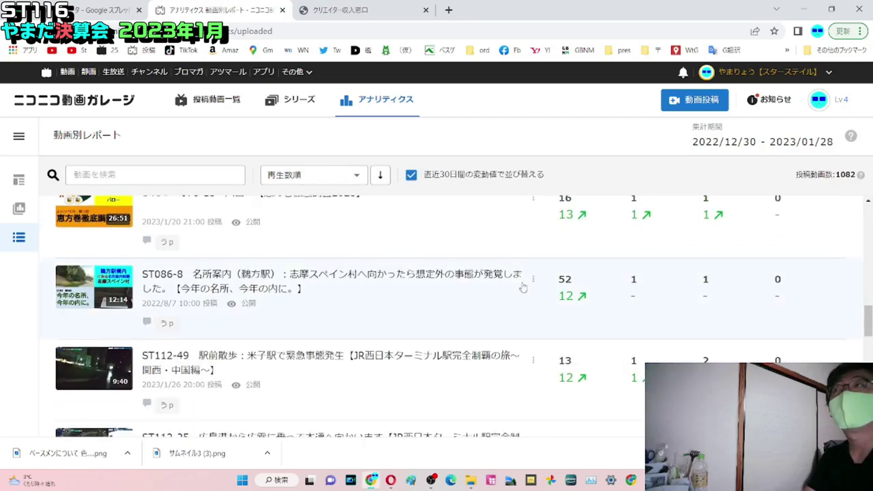
{"action": "scroll", "coordinate": [523, 287], "scroll_direction": "down", "scroll_amount": 8}
{"action": "scroll", "coordinate": [522, 286], "scroll_direction": "up", "scroll_amount": 3}
{"action": "scroll", "coordinate": [522, 287], "scroll_direction": "up", "scroll_amount": 15}
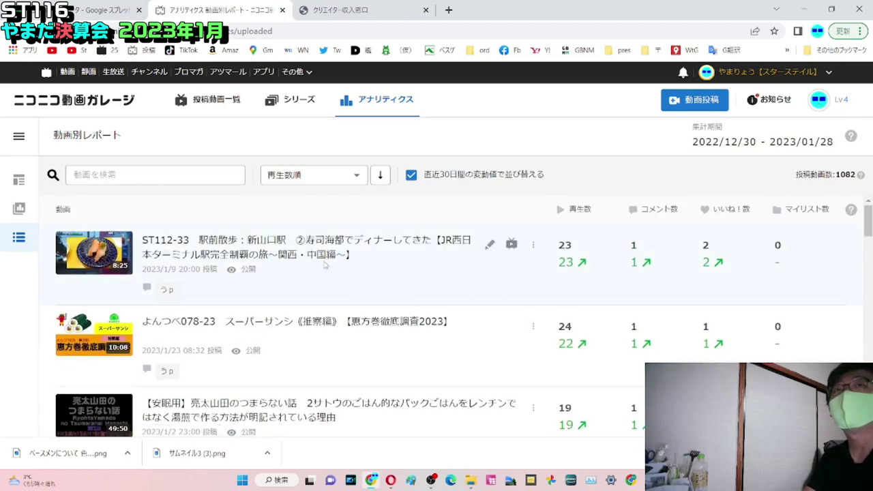
{"action": "left_click", "coordinate": [19, 215]}
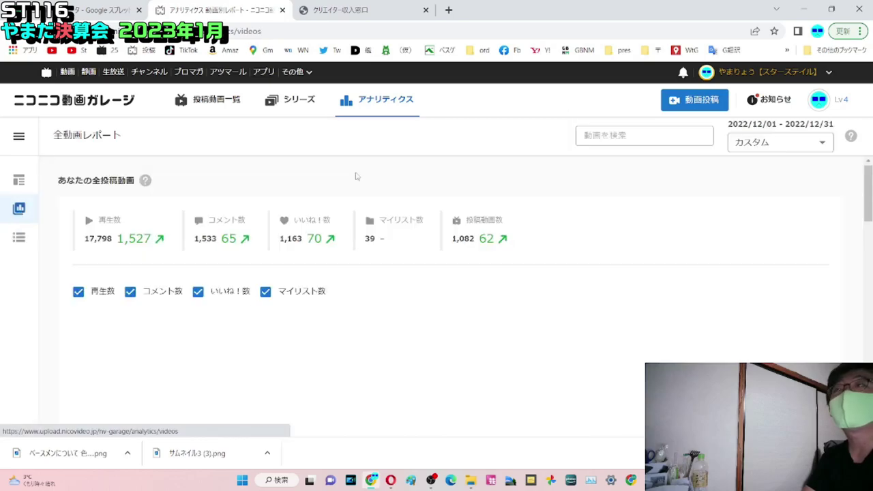